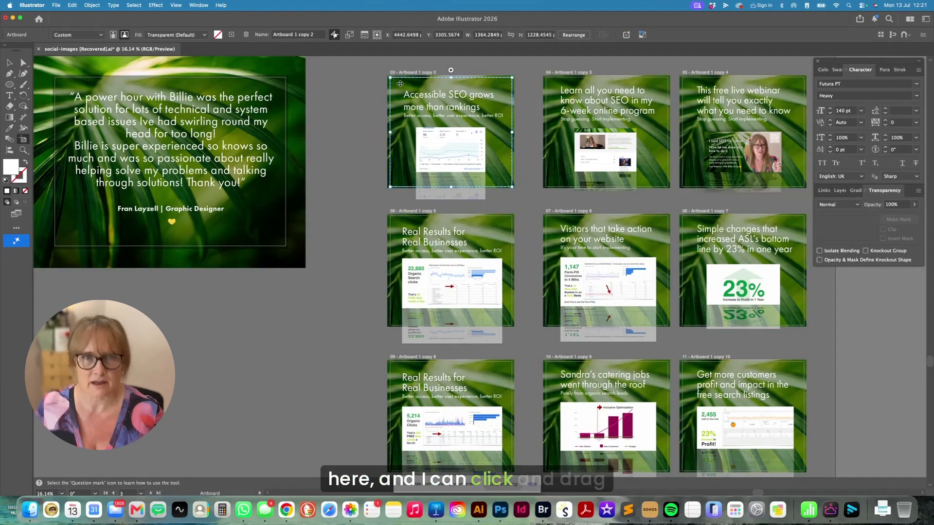
Duplicate the "Accessible SEO grows more than rankings" artboard into the empty area below the large testimonial image.
drag(407, 86, 201, 311)
scroll(214, 309, left, 5)
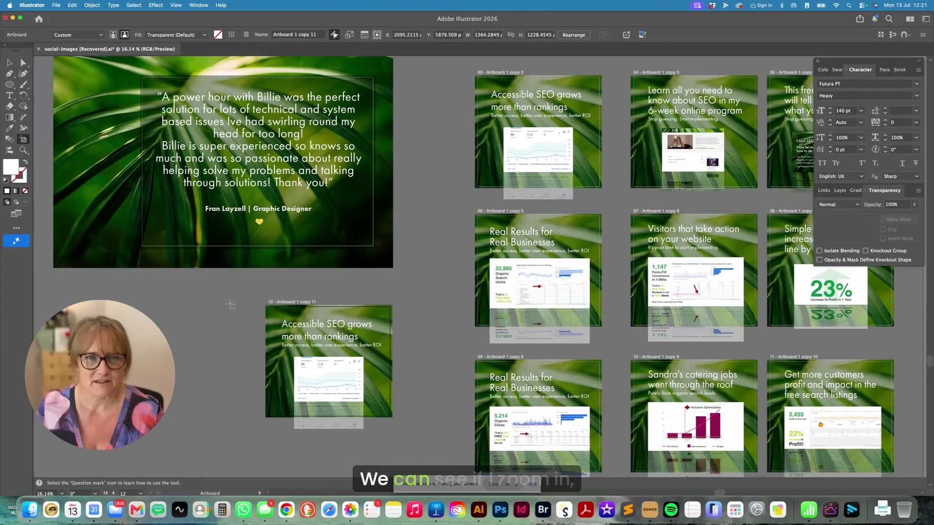
scroll(229, 306, down, 4)
scroll(232, 305, up, 5)
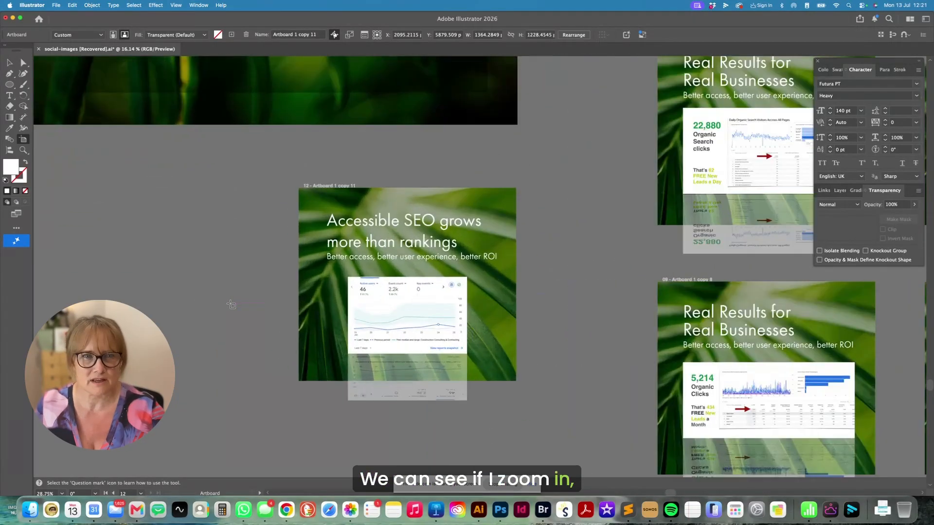
scroll(517, 309, left, 2)
scroll(517, 309, down, 1)
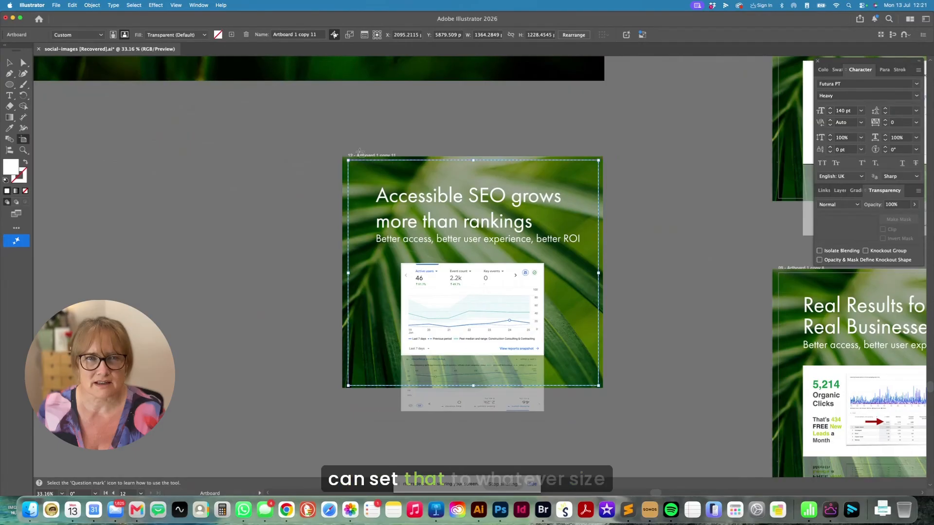
Move the tinted overlay box off the duplicated artboard's background photo and place it back over the photo.
click(8, 64)
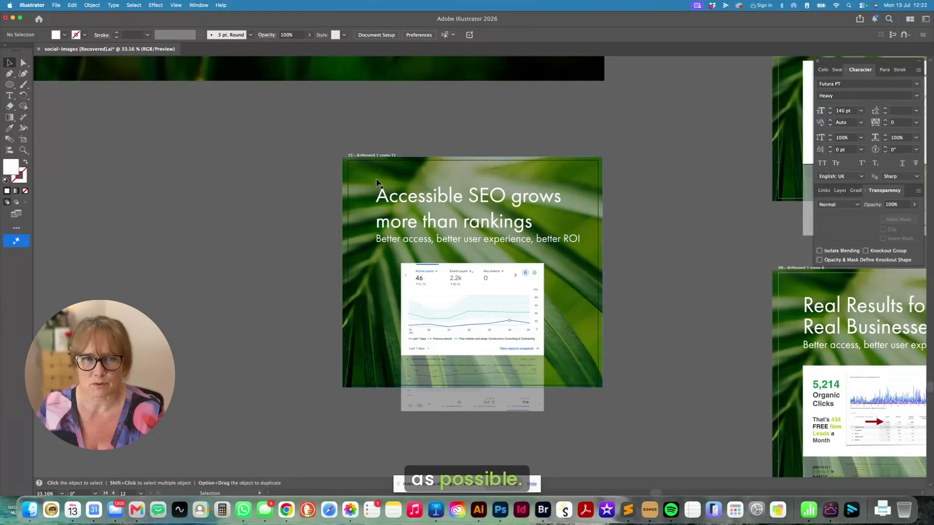
drag(347, 173, 53, 163)
mouse_move(353, 167)
mouse_down()
mouse_move(303, 114)
mouse_move(607, 94)
mouse_move(501, 132)
mouse_move(505, 114)
mouse_move(494, 135)
mouse_move(353, 174)
mouse_up()
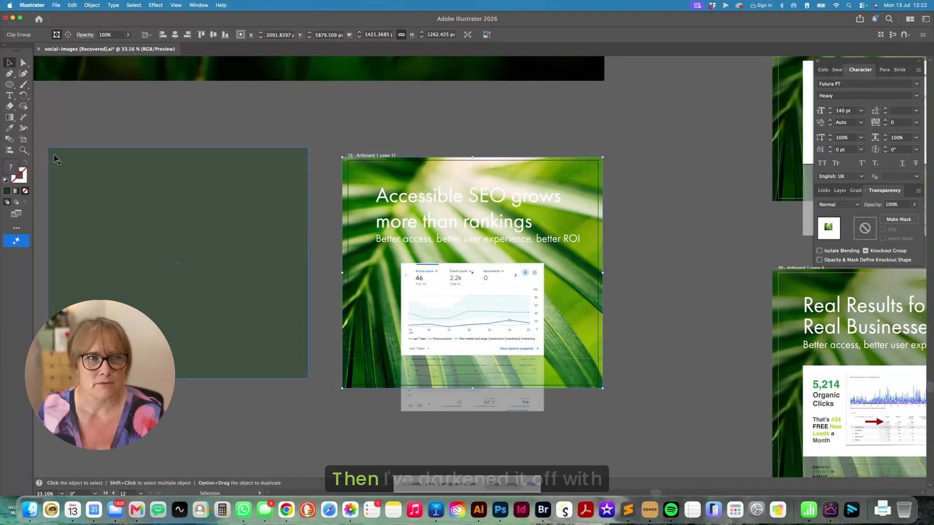
drag(56, 155, 348, 164)
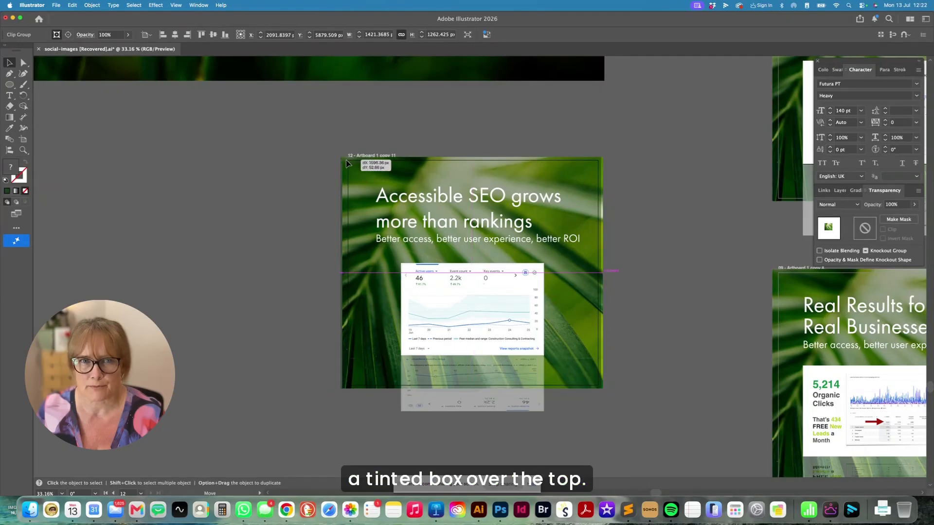
Replace the duplicated artboard's heading with "This can say whatever you like.".
click(416, 199)
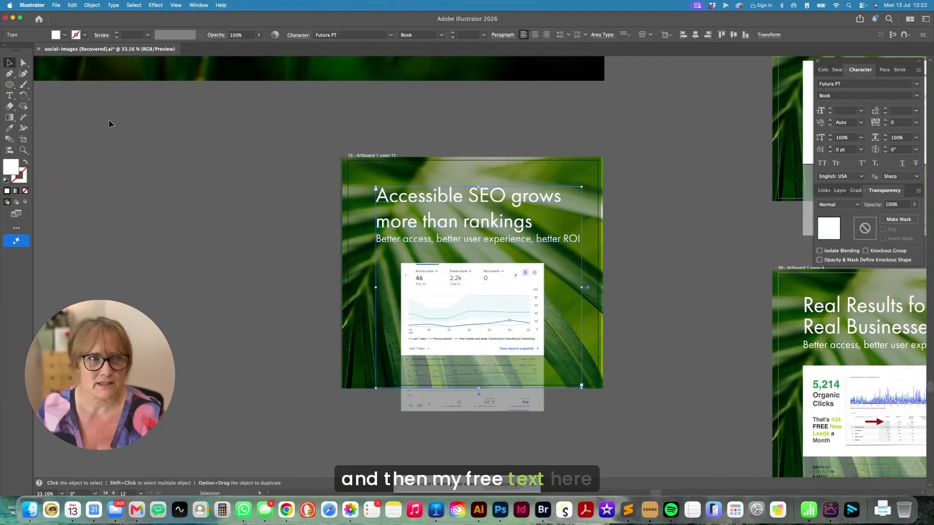
double_click(547, 214)
key(super+a)
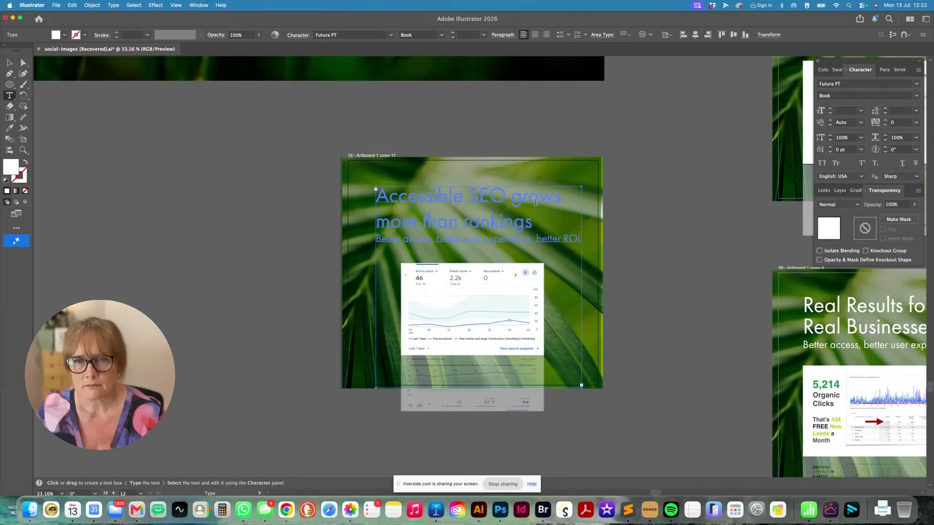
triple_click(500, 209)
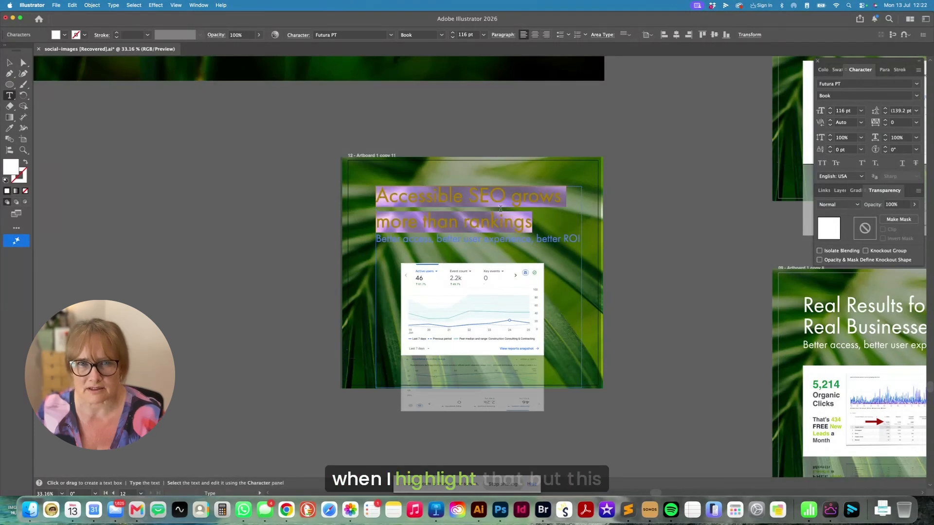
drag(534, 222, 357, 197)
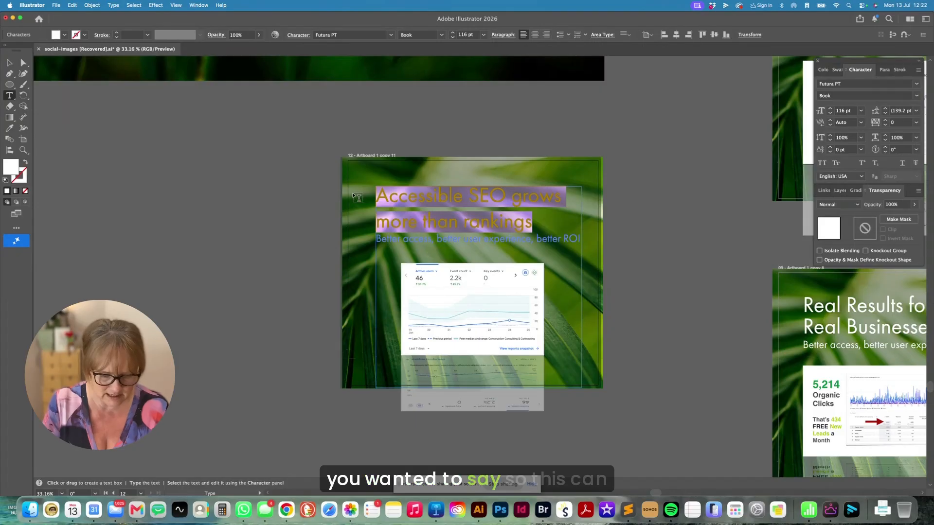
key(BackSpace)
text(This can)
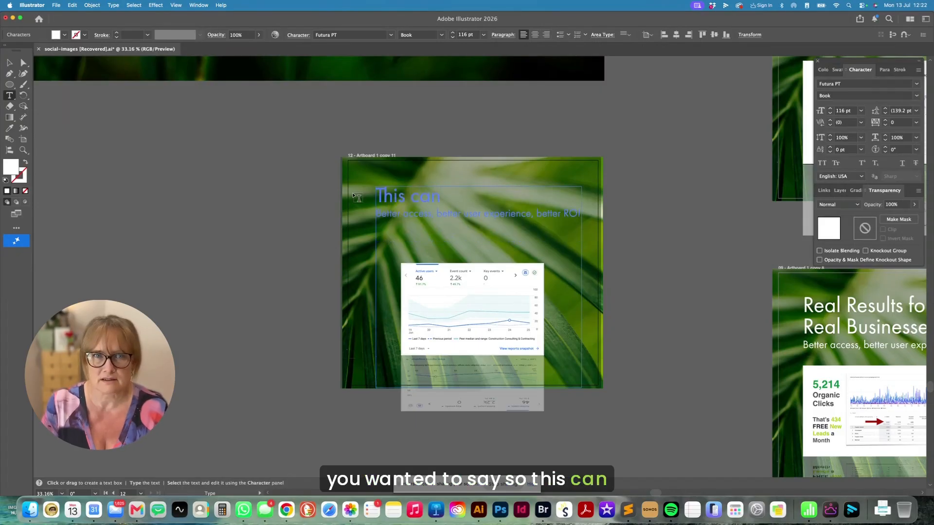
text( say whate)
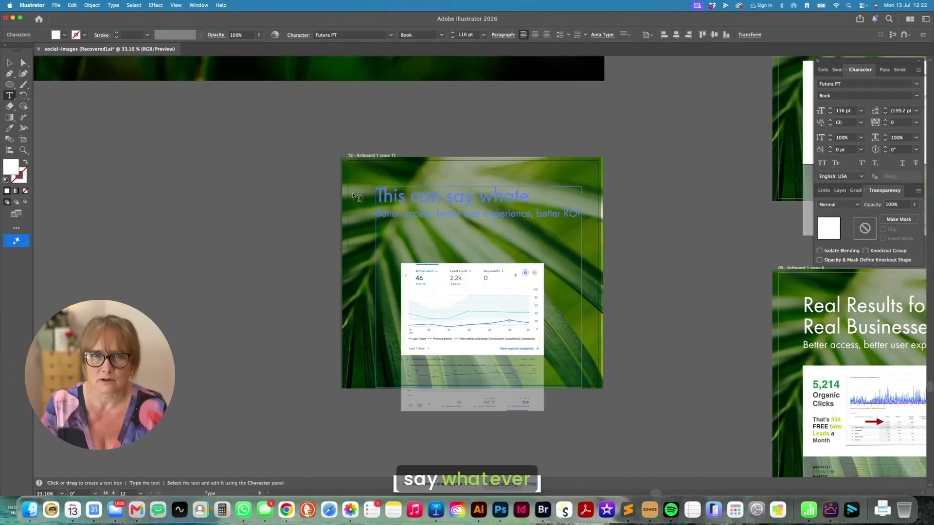
text(er)
key(BackSpace)
key(BackSpace)
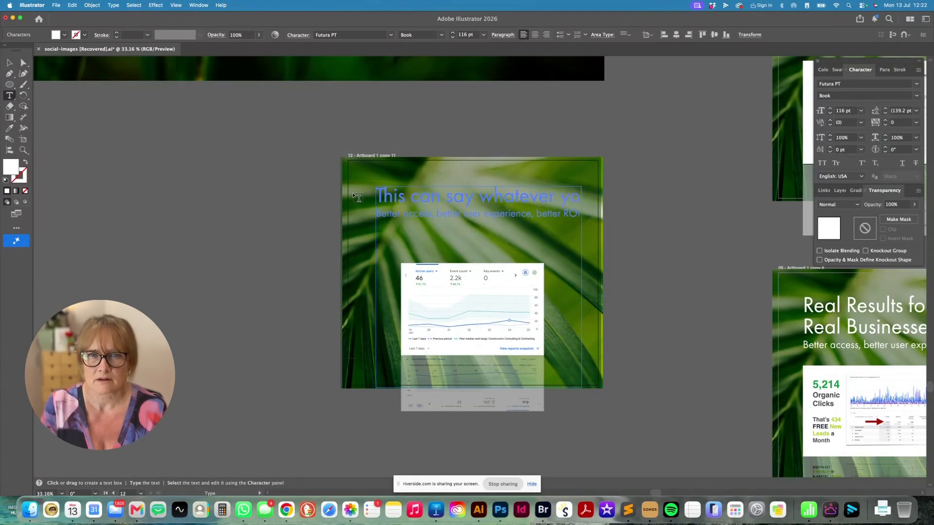
text(u like.)
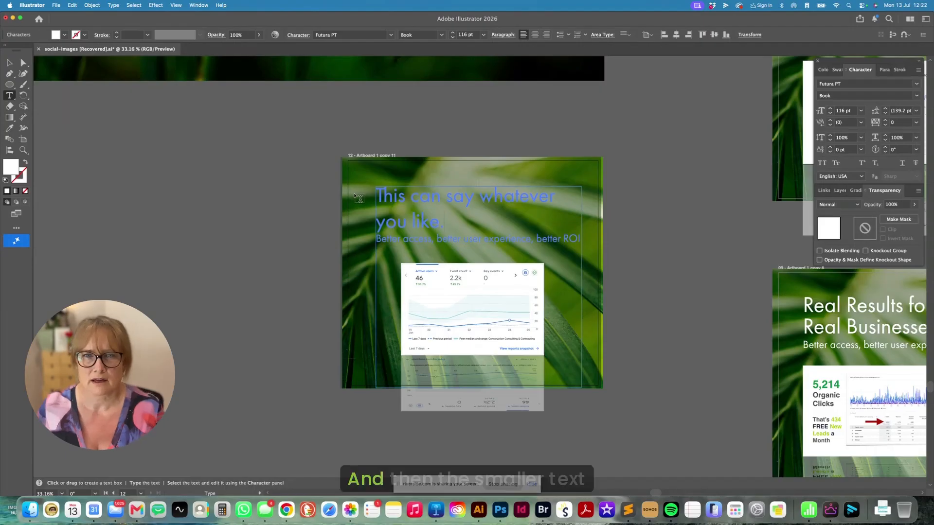
drag(581, 238, 349, 238)
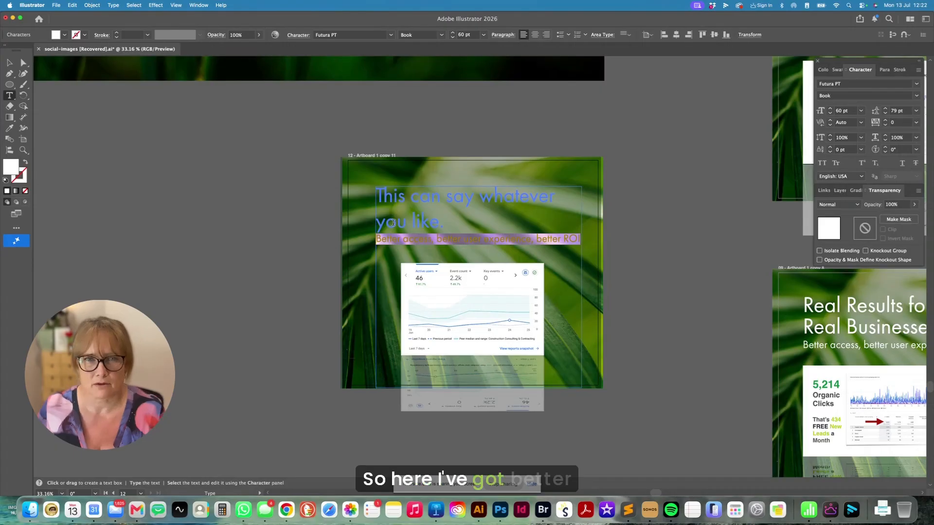
click(466, 231)
click(260, 246)
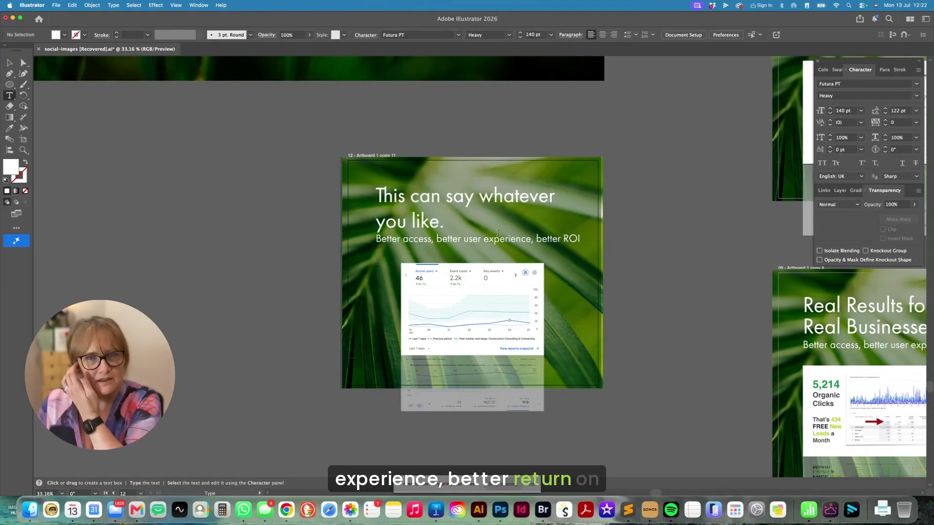
Replace the heading text with "Optimising your website inclusively." with "inclusively." on the second line.
drag(439, 222, 372, 199)
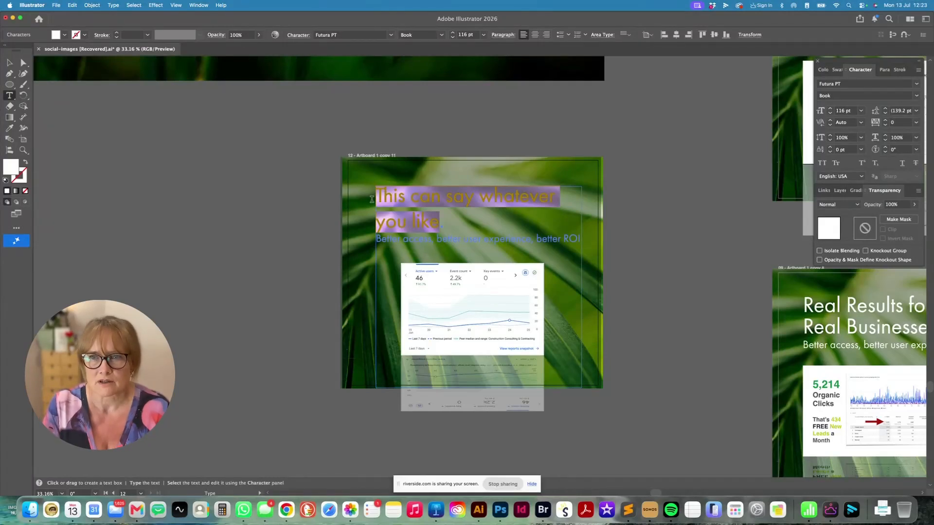
key(BackSpace)
text(Opt)
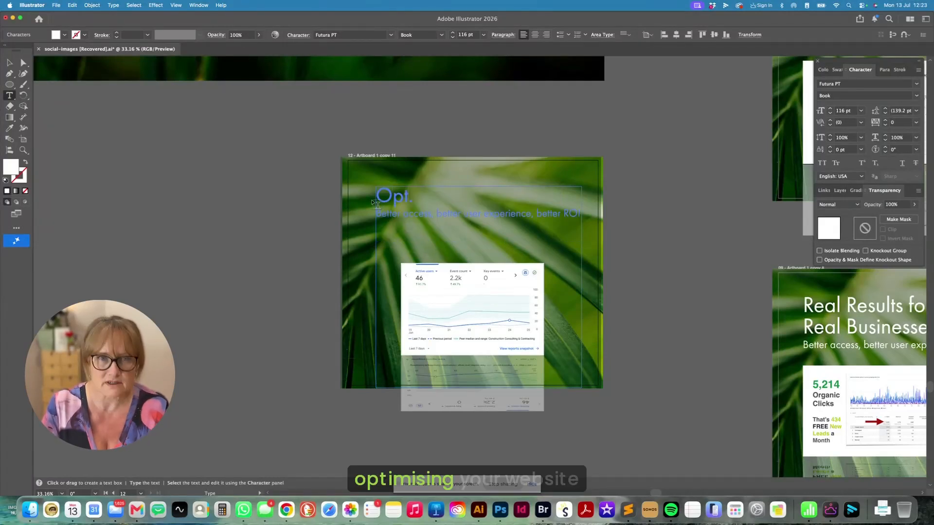
text(imising your website)
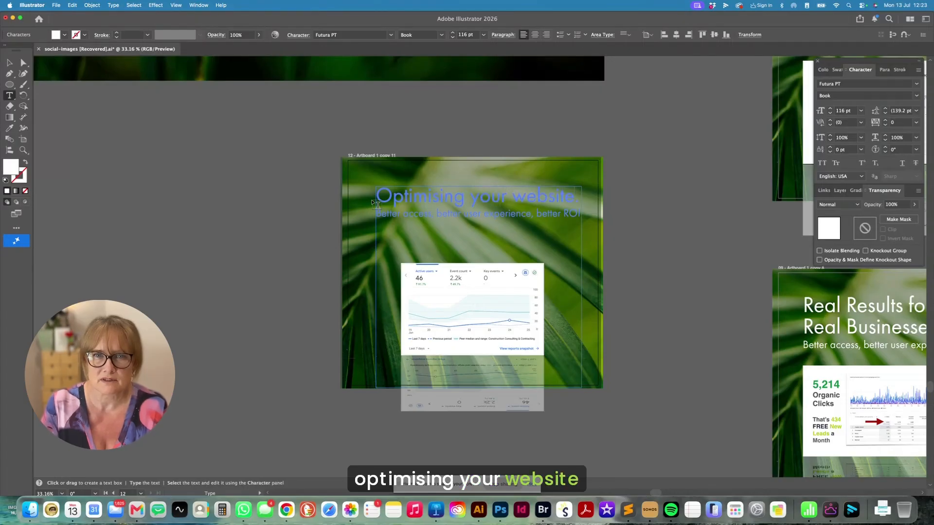
key(Return)
text(inclus)
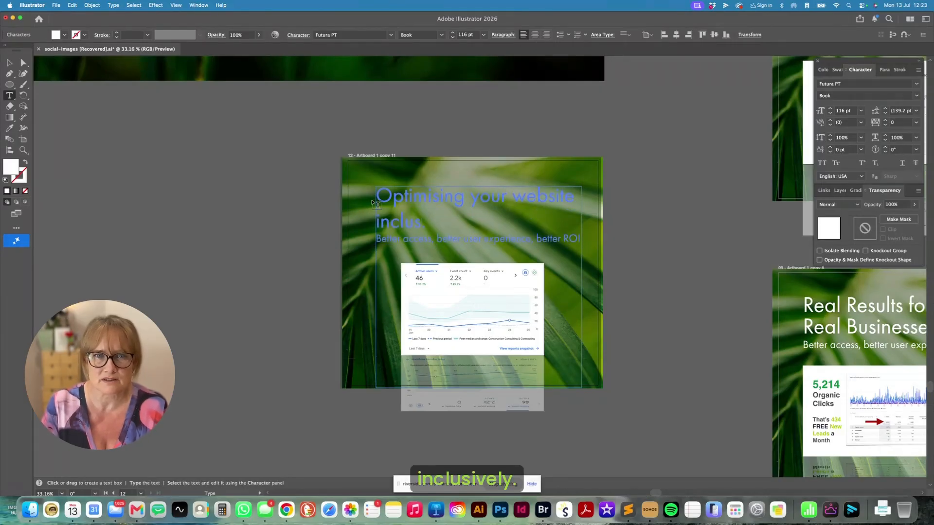
text(ively.)
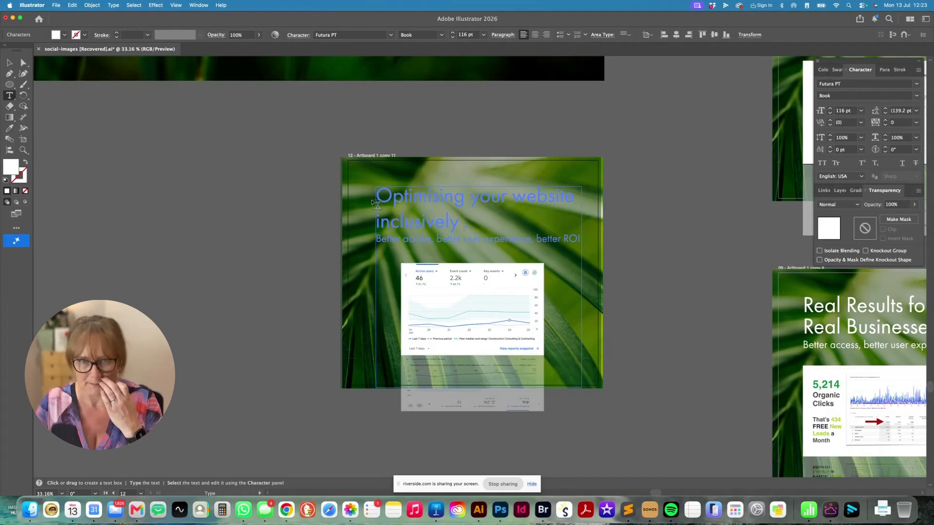
click(250, 171)
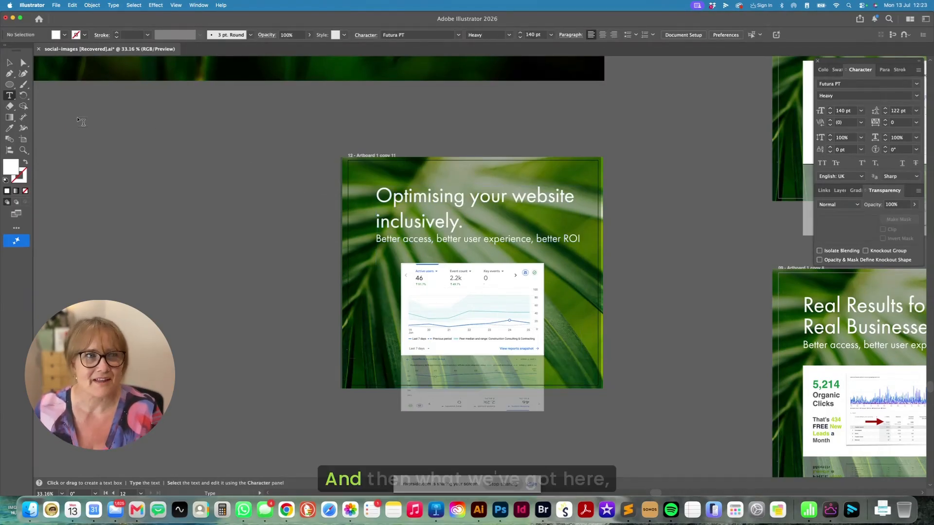
Move the analytics screenshot and its faded reflection off the artboard into the empty area beside it.
key(v)
click(498, 277)
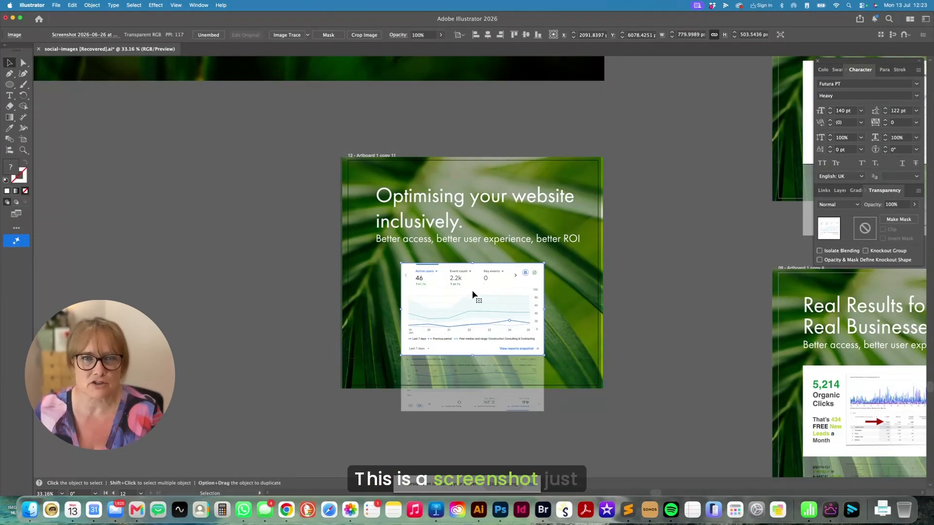
drag(472, 292, 215, 193)
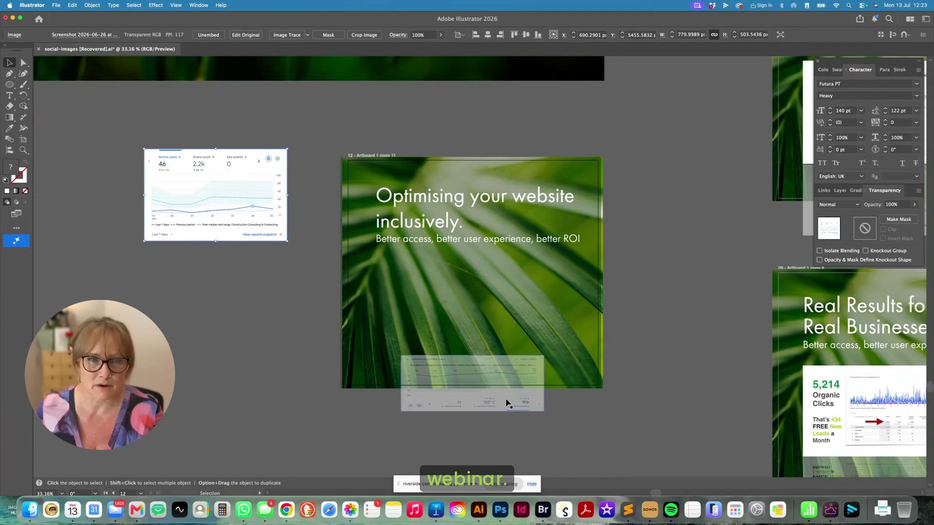
drag(507, 402, 212, 322)
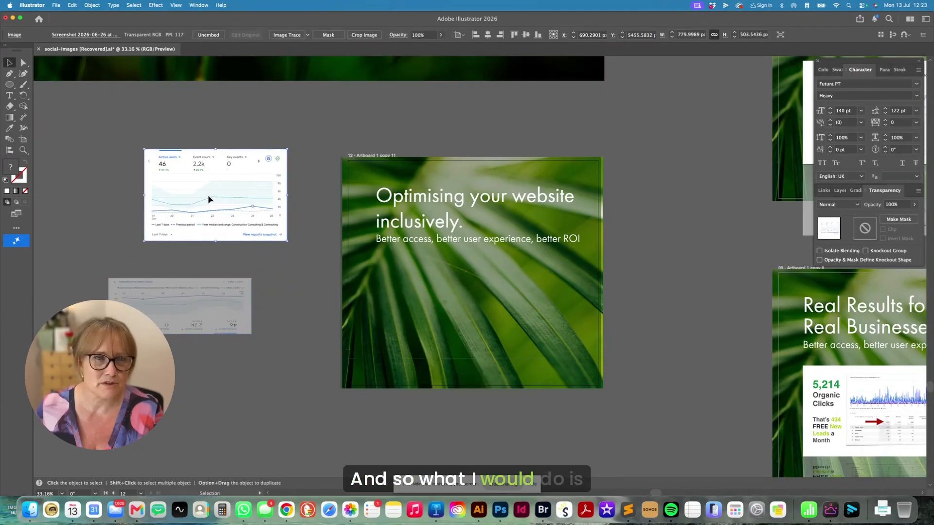
Place the analytics screenshot back on the artboard beneath the subheading at its original size, roughly centred across the width.
drag(208, 196, 448, 297)
drag(517, 297, 728, 293)
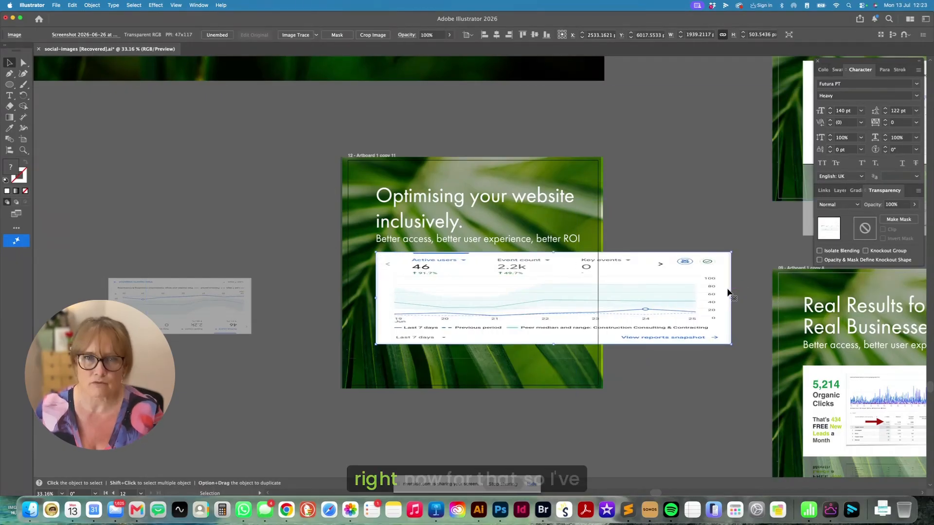
key(super+z)
drag(493, 304, 517, 306)
click(711, 303)
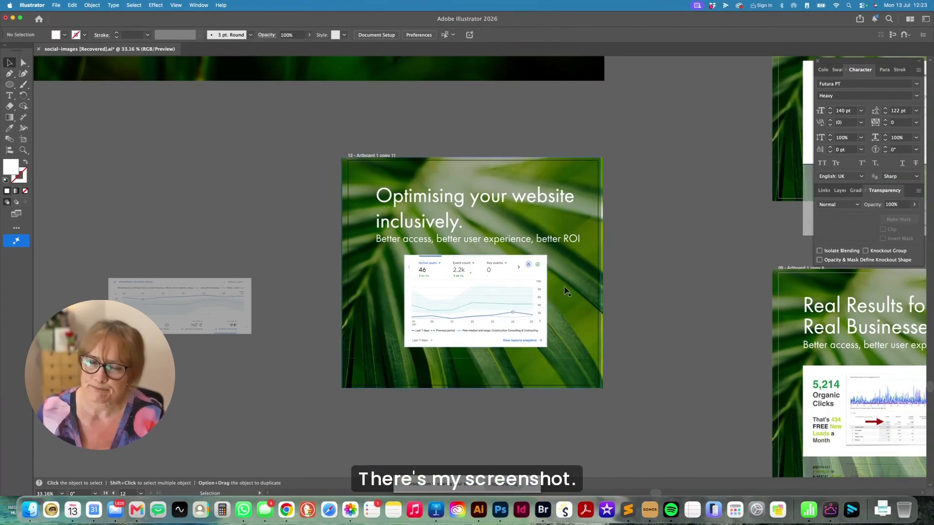
Copy the analytics screenshot and paste the copy in front, exactly over the original.
click(459, 297)
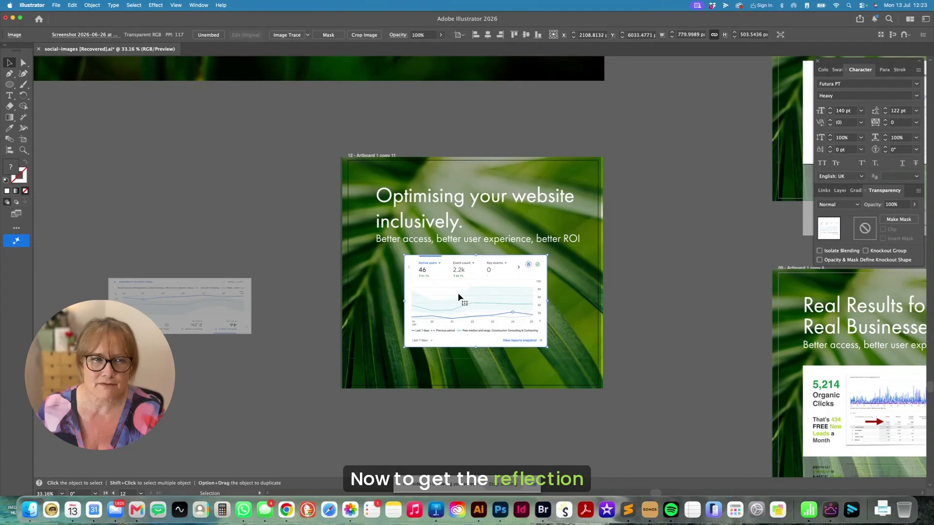
click(152, 300)
click(472, 316)
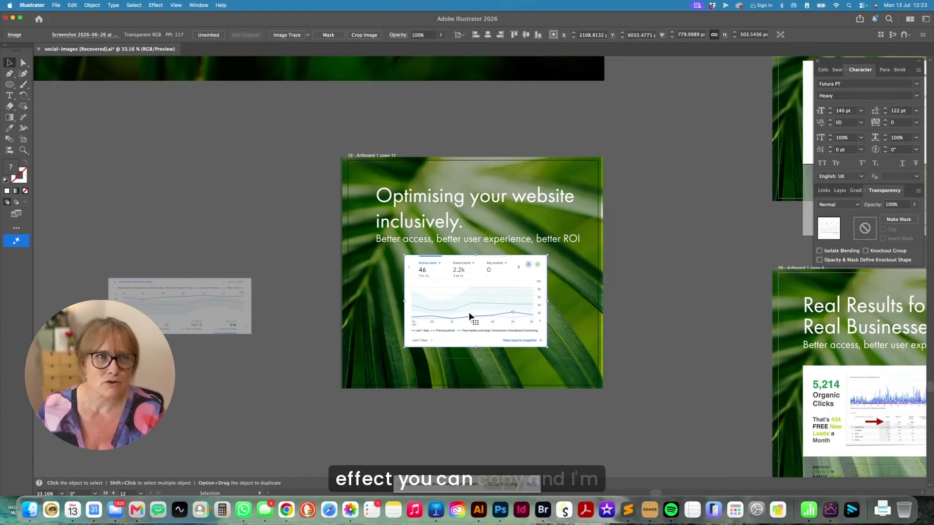
click(72, 5)
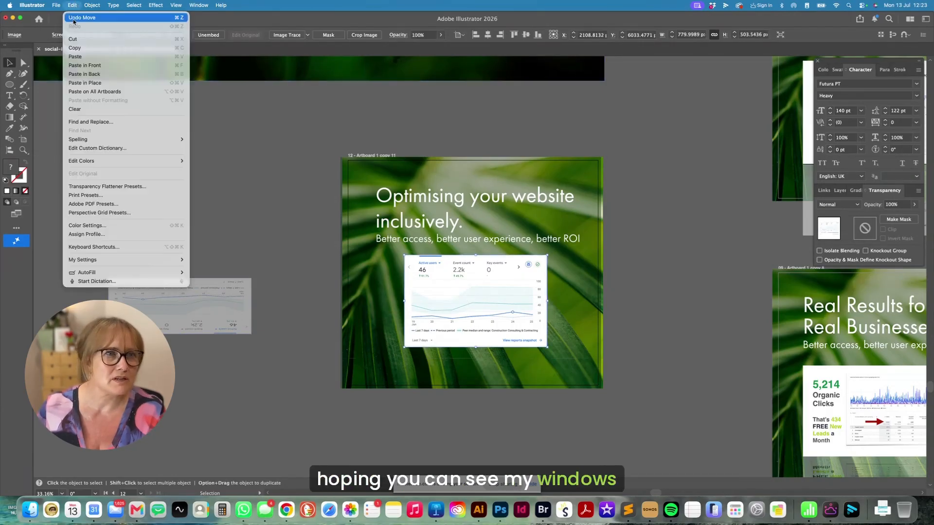
click(82, 50)
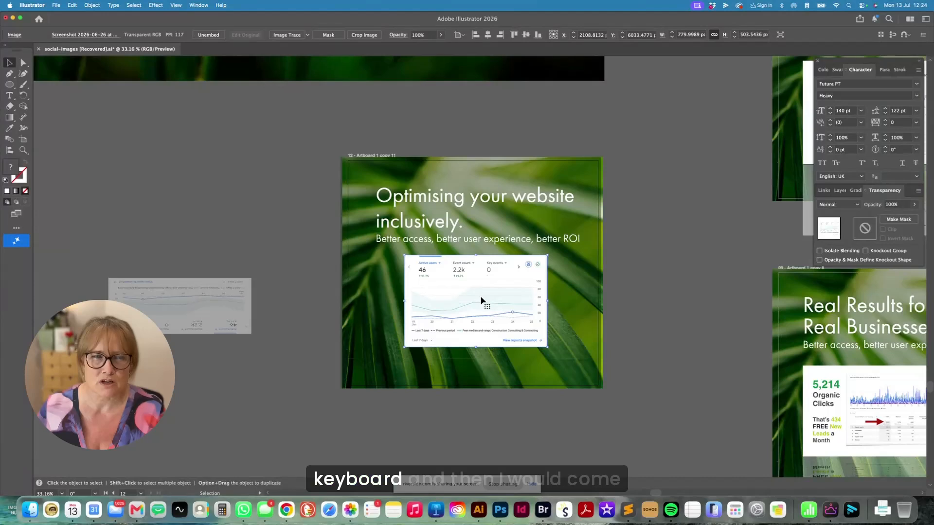
click(73, 5)
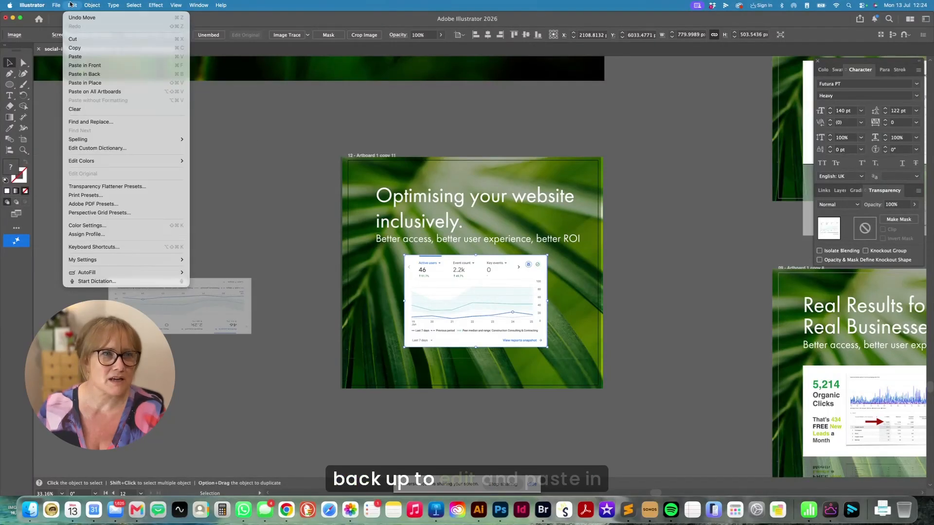
click(105, 66)
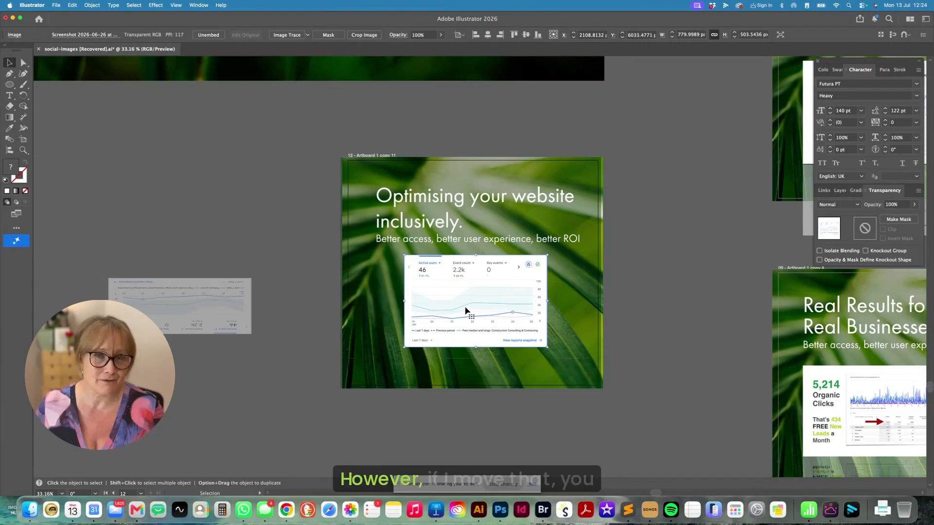
drag(466, 294, 641, 263)
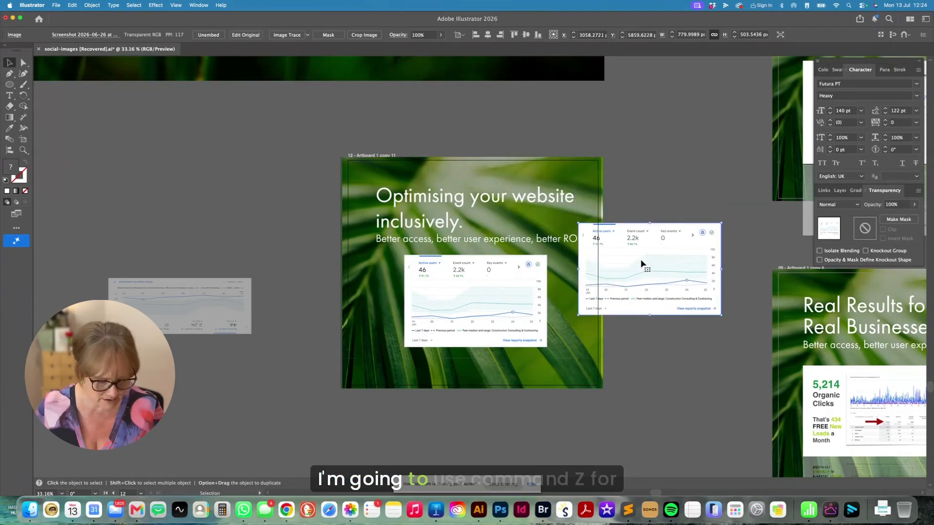
key(super+z)
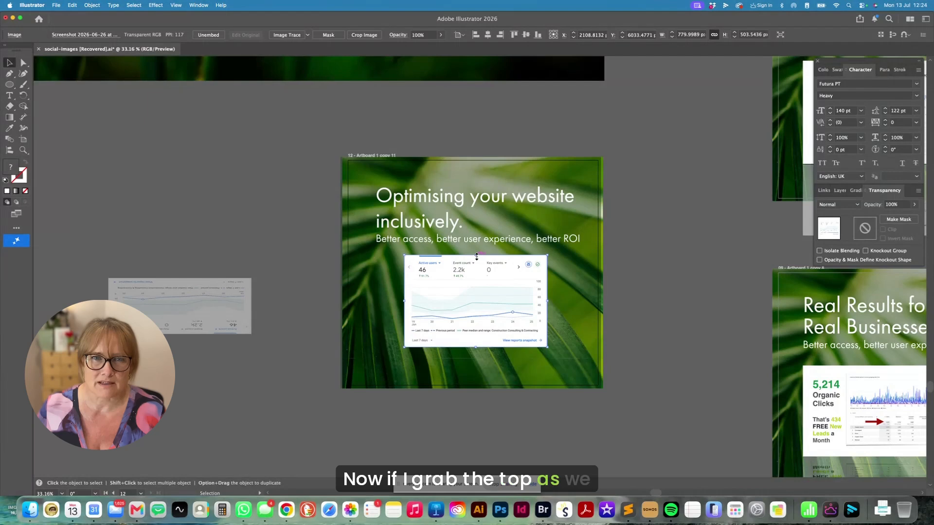
Flip the pasted screenshot downward so it mirrors directly below the original, about 349 px tall, and set the reflection's opacity to 50%.
drag(476, 256, 451, 344)
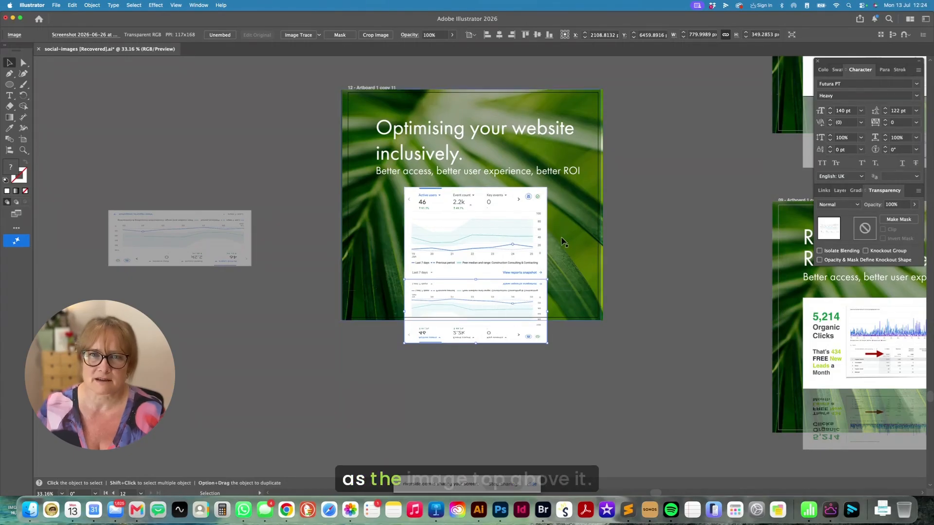
drag(877, 62, 679, 94)
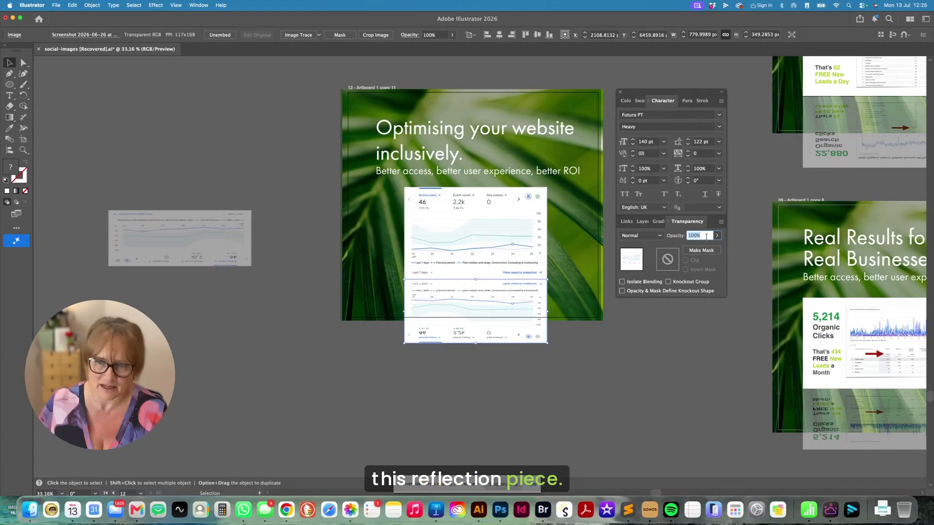
text(30)
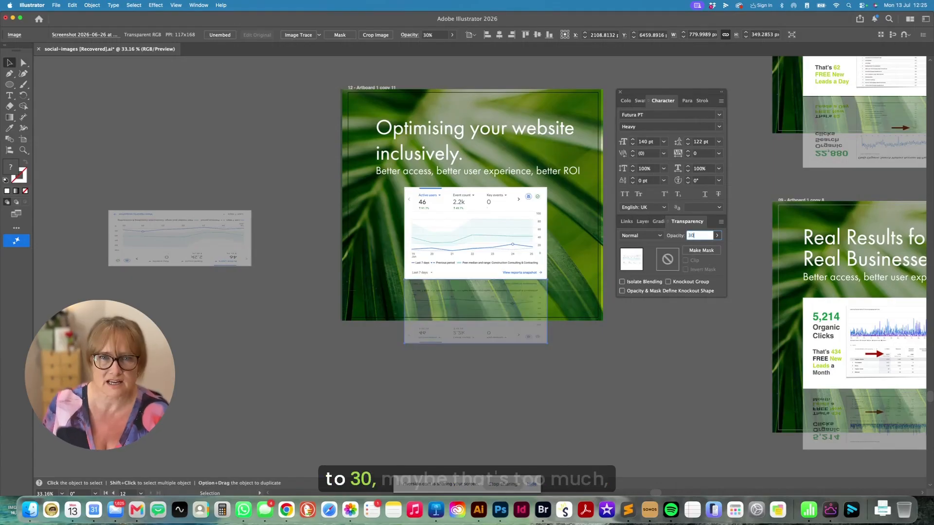
key(Return)
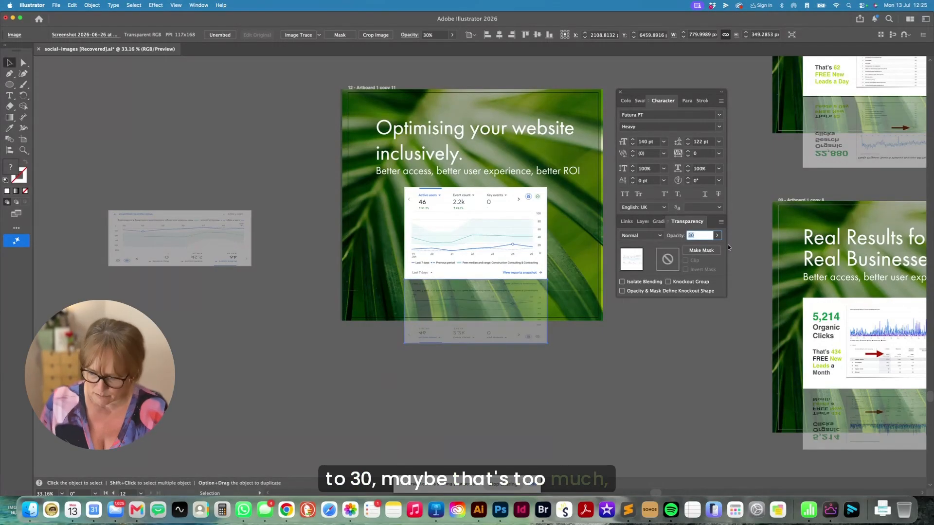
text(50)
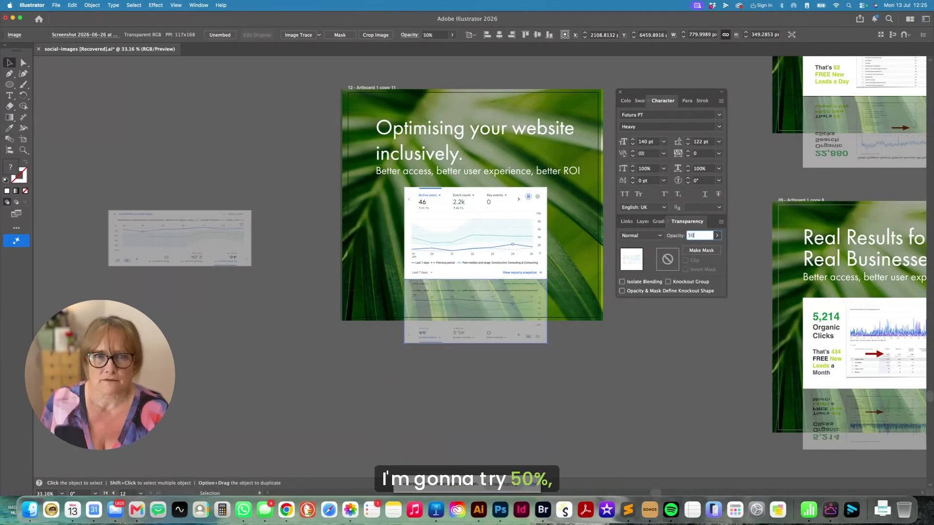
click(658, 359)
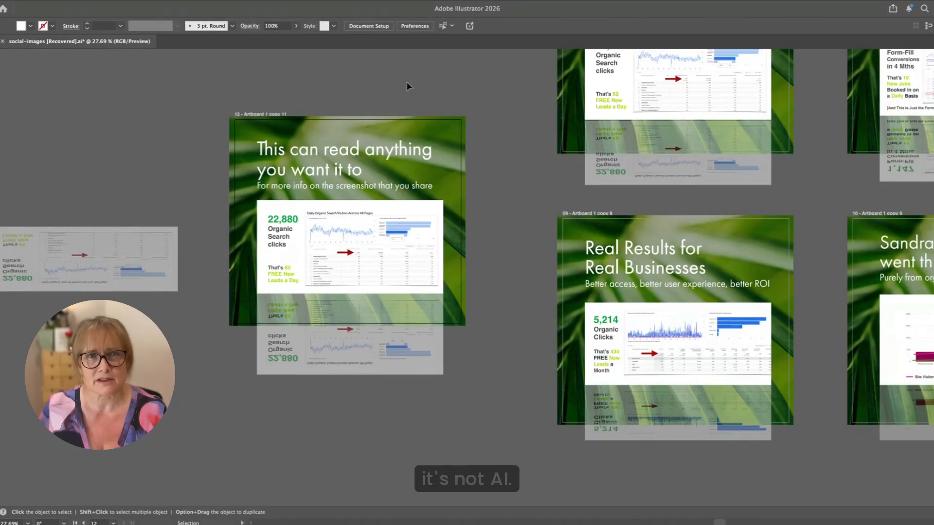
Look over the existing social image artboards to compare their headings, screenshots and reflections.
scroll(443, 111, right, 5)
scroll(442, 112, right, 10)
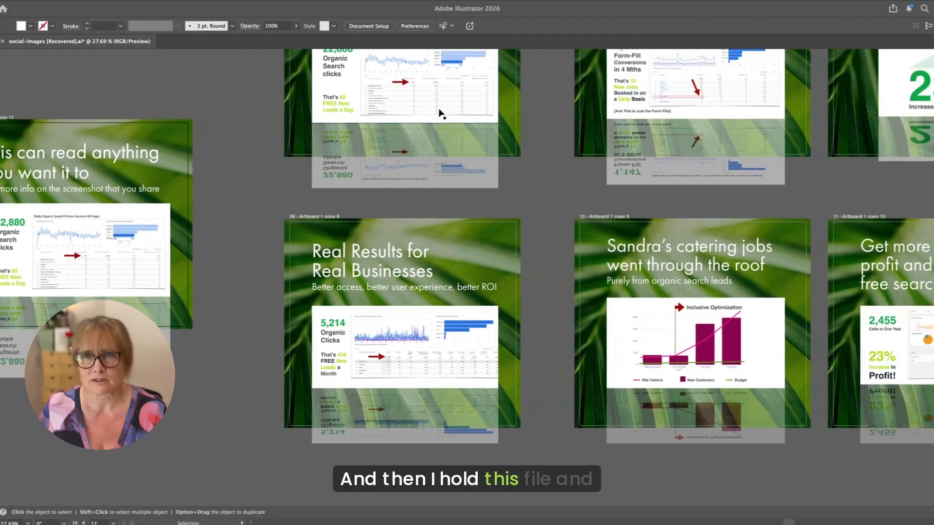
scroll(443, 112, down, 5)
scroll(440, 113, up, 6)
scroll(440, 113, right, 3)
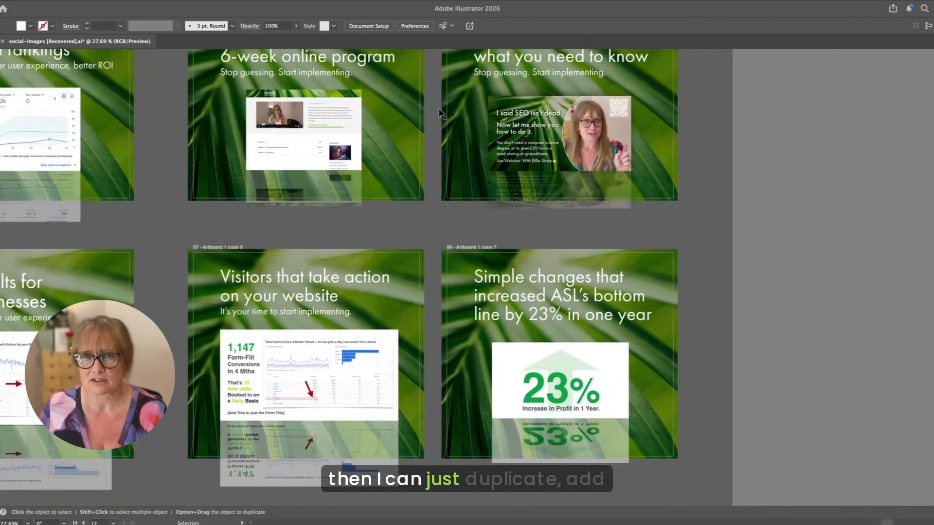
scroll(440, 113, left, 5)
scroll(440, 112, down, 10)
scroll(440, 113, left, 8)
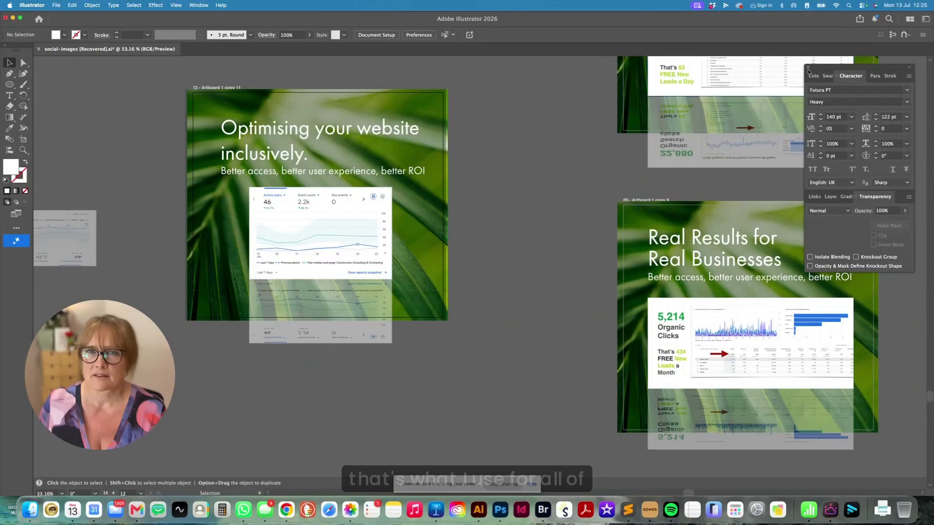
Examine the artboards with the free live webinar graphic and the 6-week online program screenshot, ending at the new artboard.
scroll(655, 113, up, 3)
scroll(656, 113, right, 10)
scroll(655, 113, right, 5)
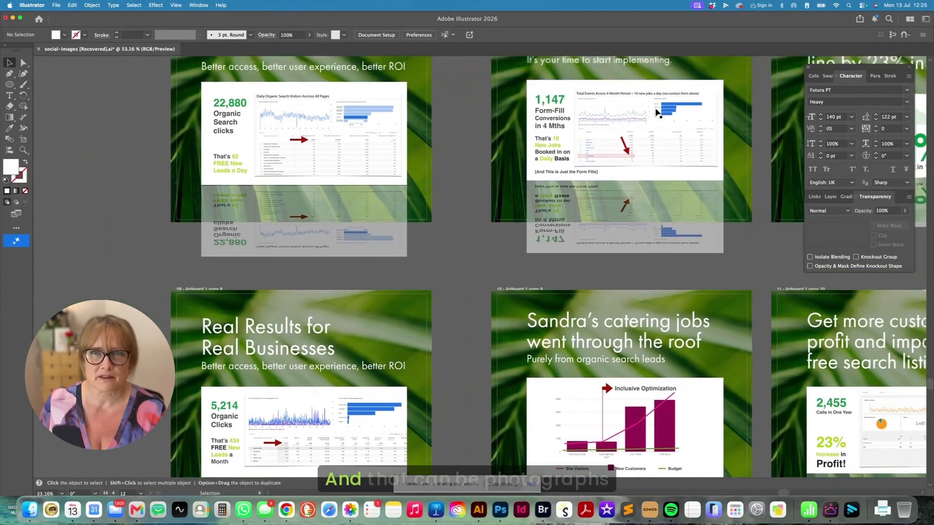
scroll(656, 113, up, 8)
scroll(655, 113, up, 1)
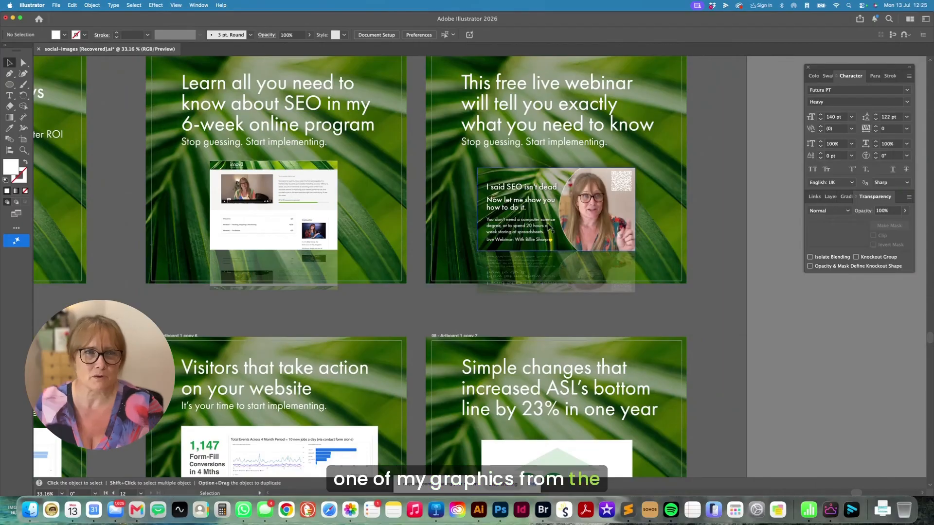
scroll(275, 229, left, 2)
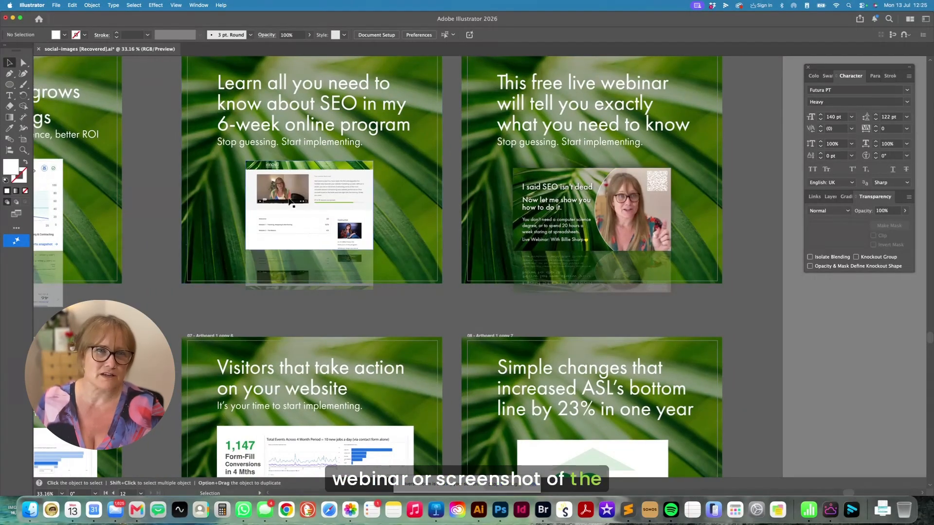
scroll(283, 201, left, 10)
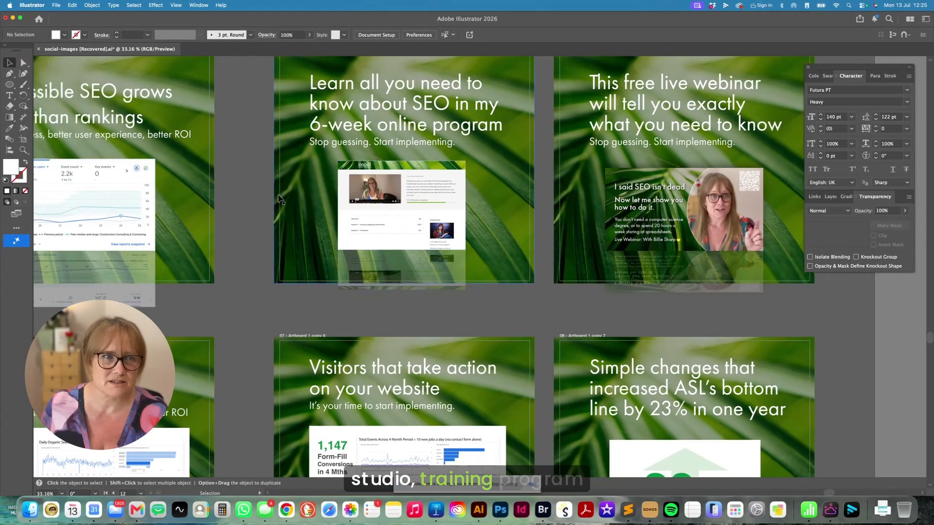
scroll(281, 199, down, 10)
scroll(281, 199, left, 14)
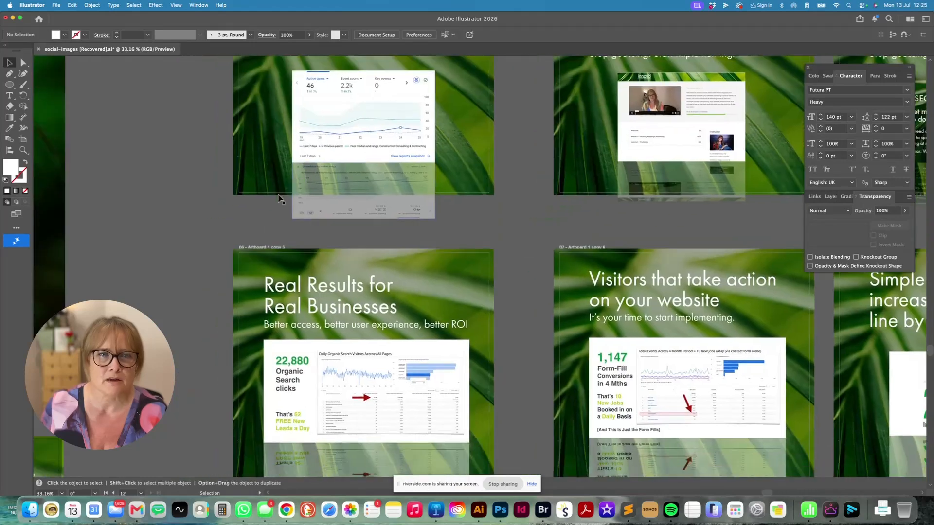
scroll(281, 200, down, 5)
scroll(281, 199, left, 12)
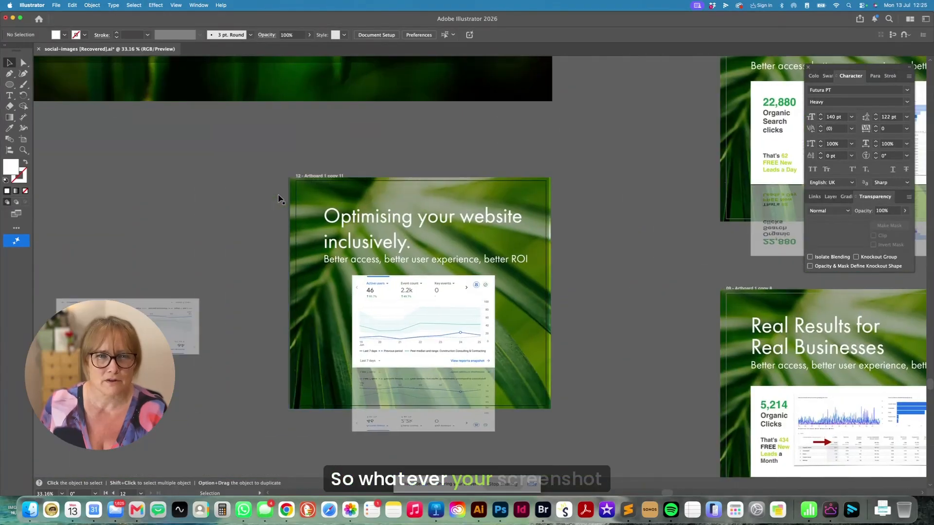
scroll(545, 167, right, 8)
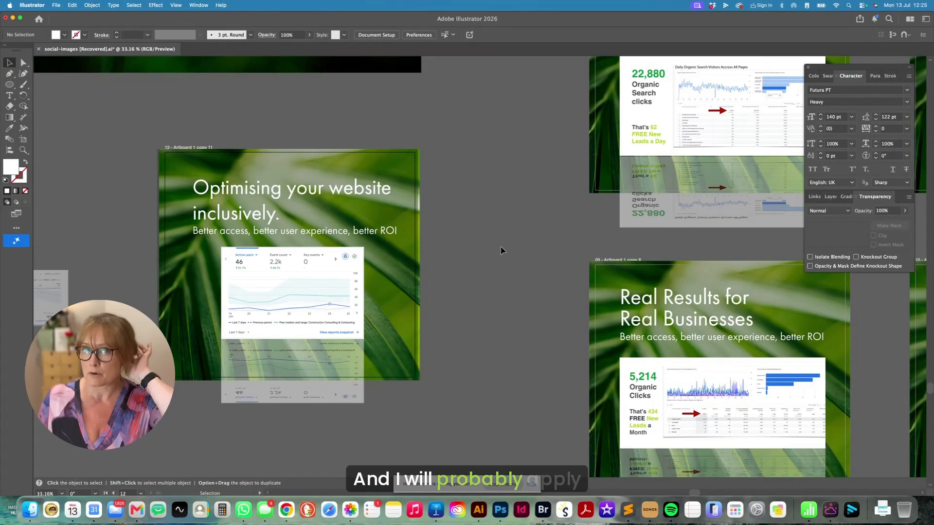
Examine the testimonial quote and the "SEO is NOT Dead!" webinar notice that share the leaf background.
scroll(328, 125, up, 10)
scroll(328, 126, left, 4)
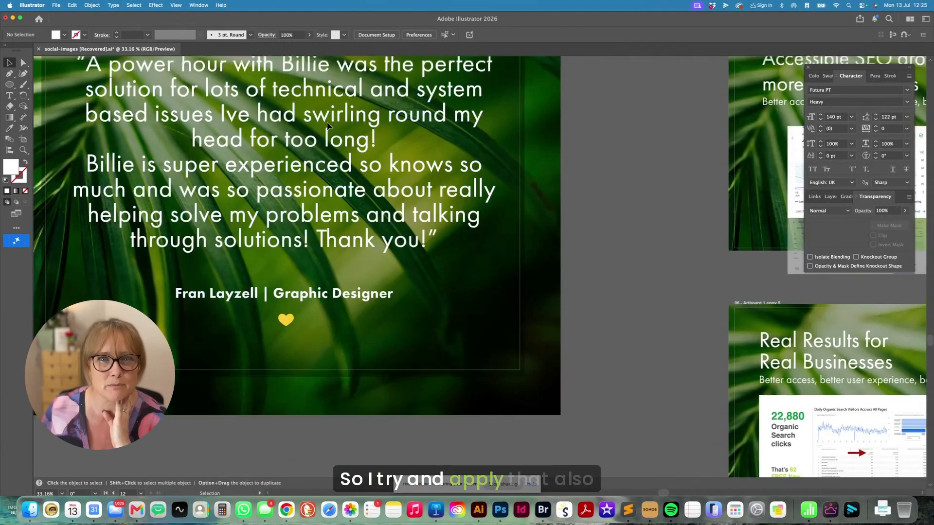
scroll(328, 126, up, 5)
scroll(327, 126, left, 1)
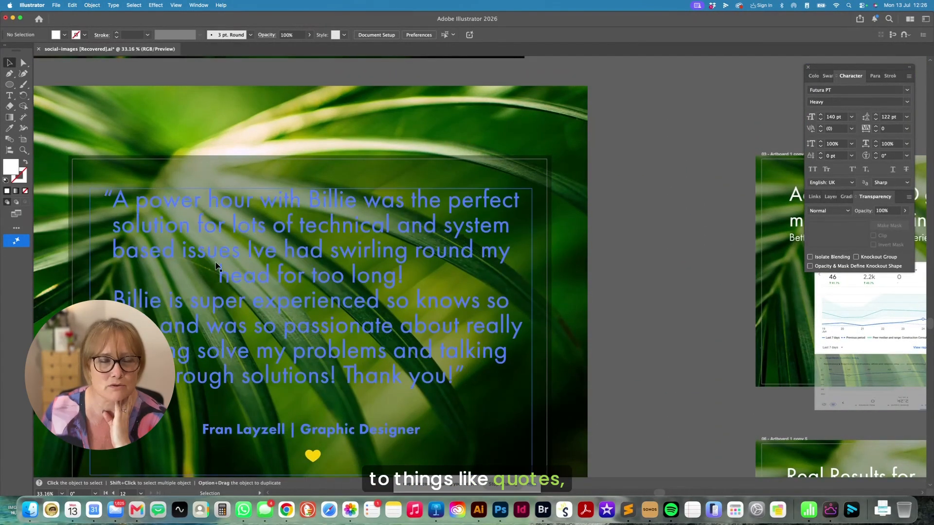
scroll(683, 226, up, 5)
scroll(683, 227, up, 14)
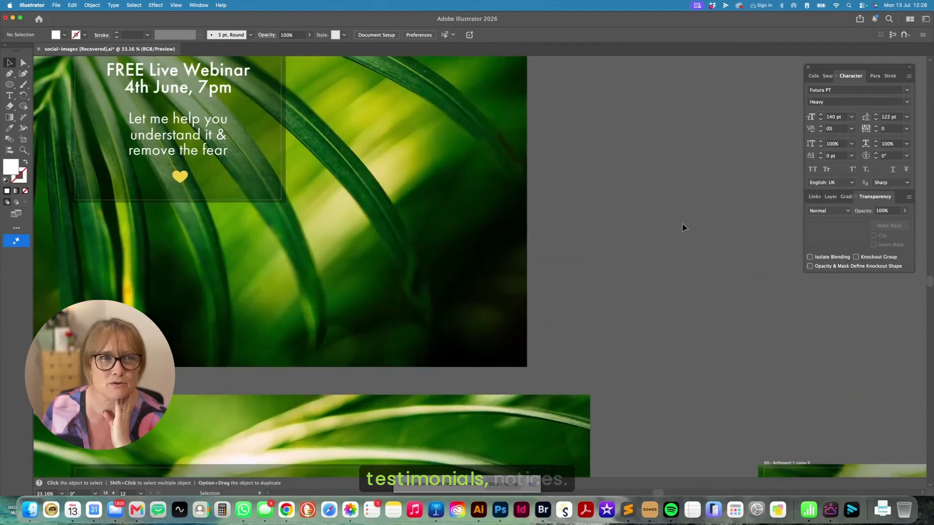
scroll(683, 227, left, 4)
scroll(683, 227, up, 2)
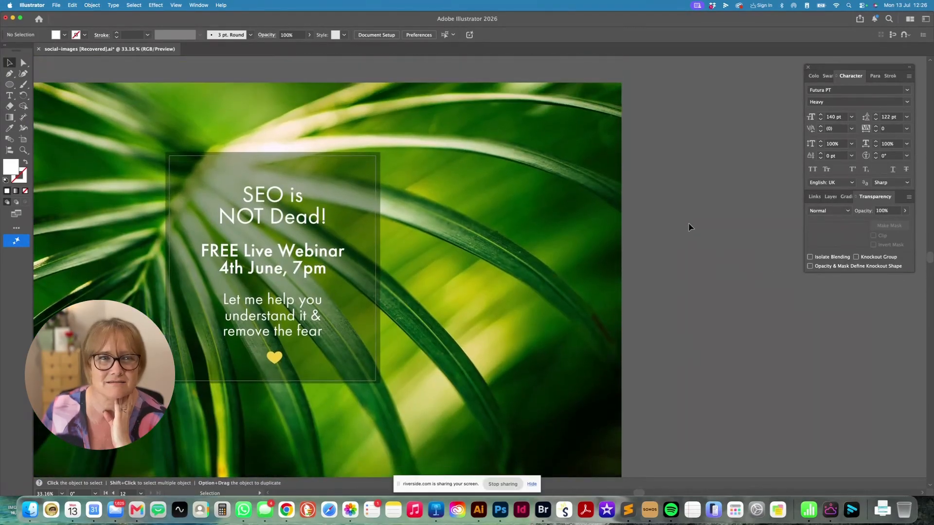
scroll(688, 227, left, 5)
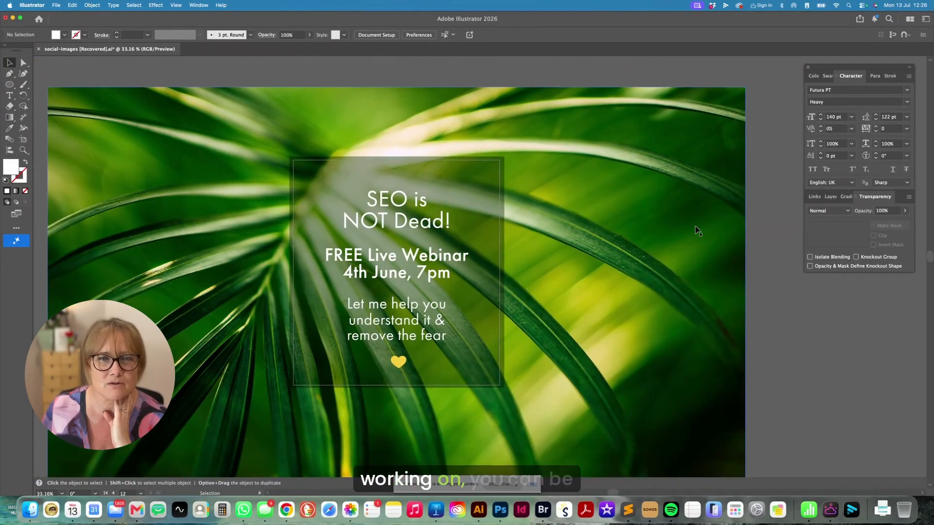
Return to the "Optimising your website inclusively." artboard and review the finished image with its reflected screenshot.
scroll(698, 231, down, 20)
scroll(698, 231, right, 6)
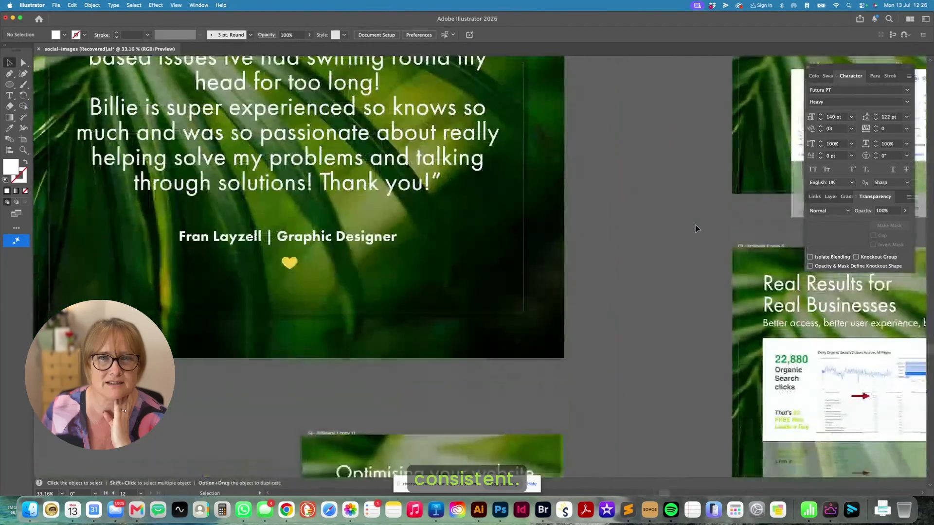
scroll(695, 228, down, 2)
scroll(696, 228, right, 3)
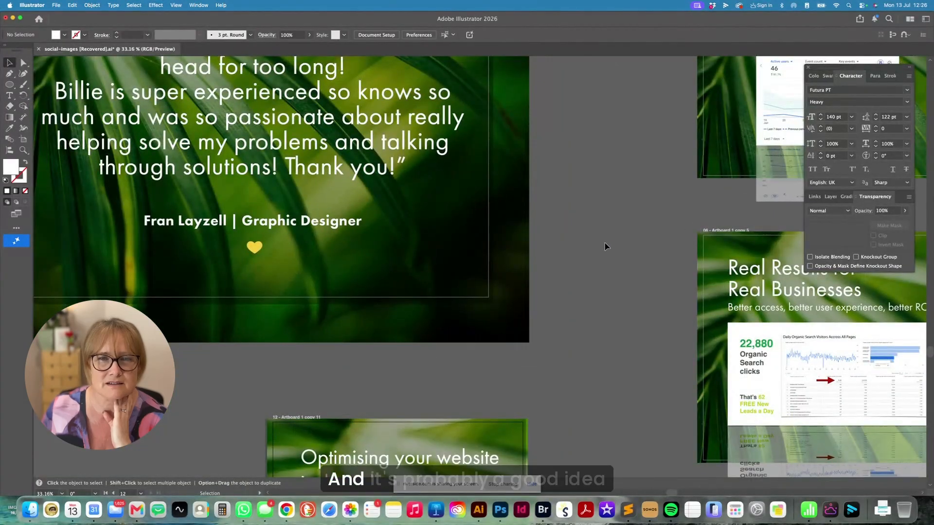
scroll(606, 247, down, 15)
scroll(605, 246, right, 1)
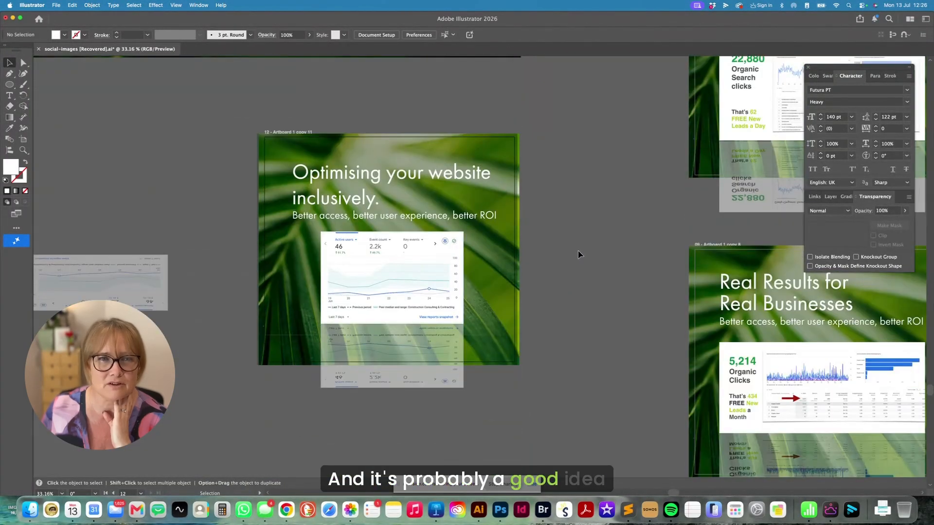
scroll(579, 255, left, 3)
scroll(579, 254, right, 1)
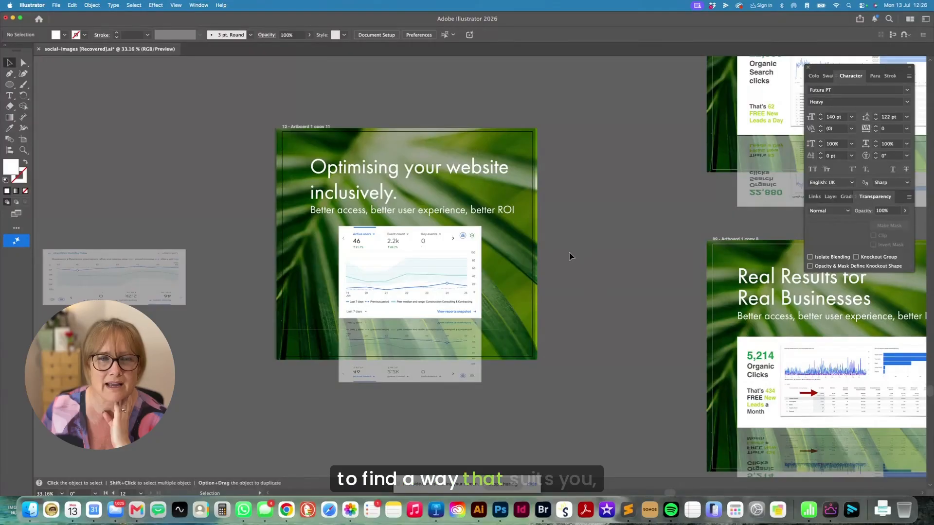